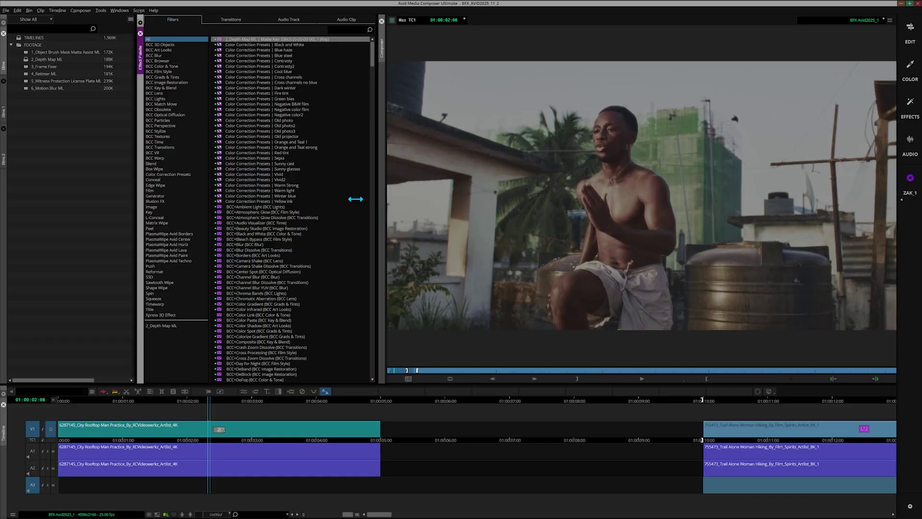
- Narrow the Effect Palette slightly so the Composer viewer with the rooftop clip gets more room
left_click_drag(356, 199, 353, 199)
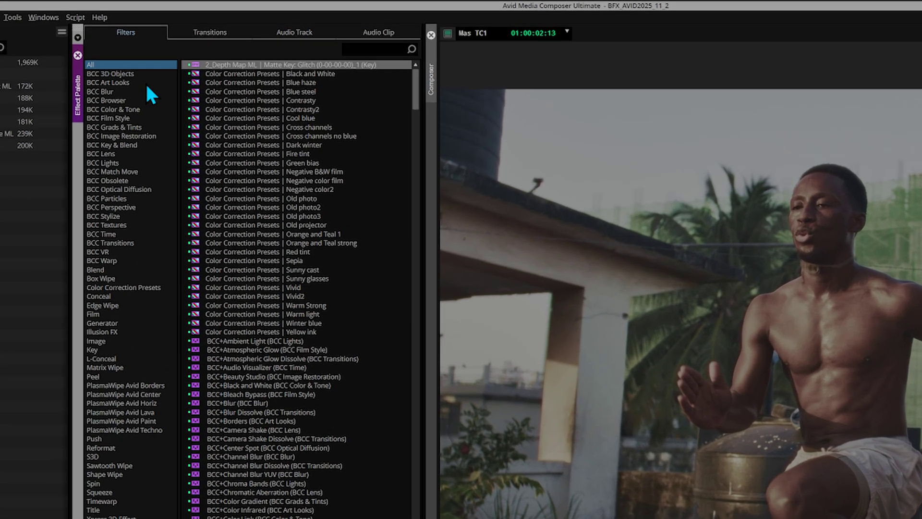
- Apply BCC Halftone from BCC Art Looks to the rooftop clip on V1 and show its Effect Editor parameters
left_click(181, 51)
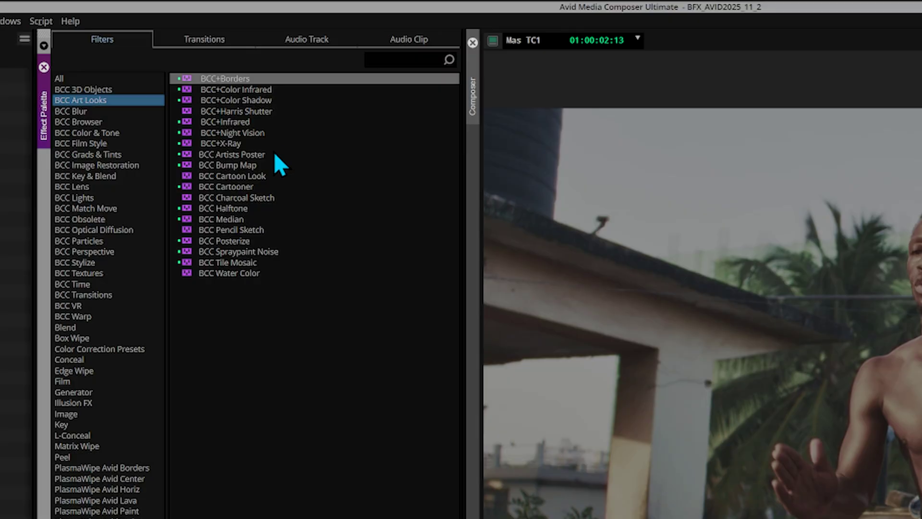
left_click_drag(251, 209, 241, 435)
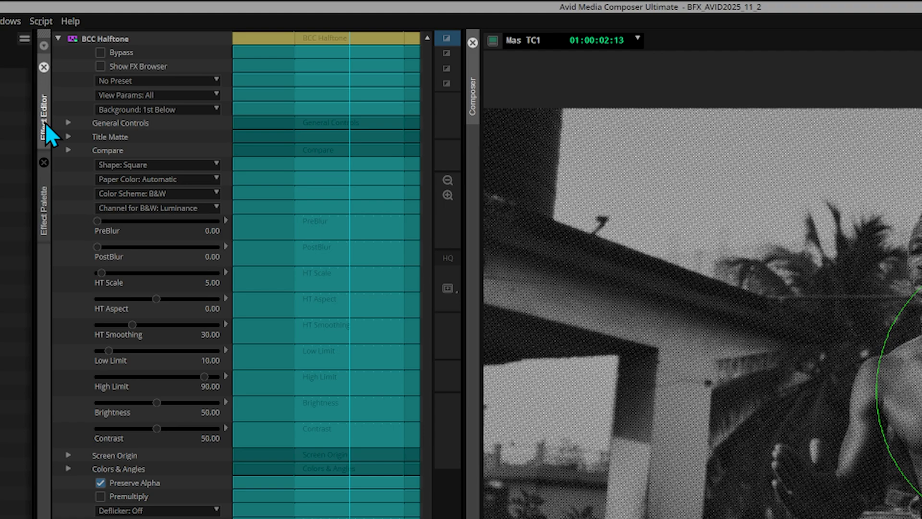
left_click(47, 124)
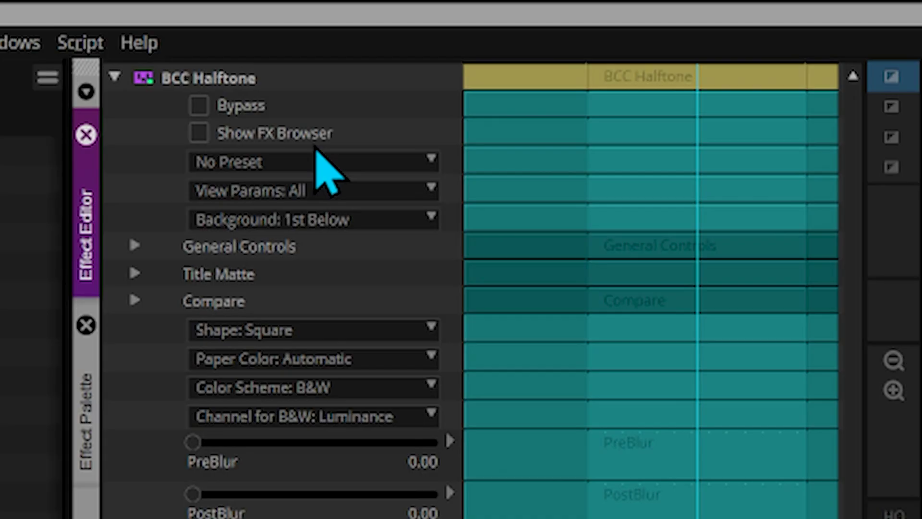
- Apply the smoothStandardPrint colour newsprint preset to the halftone from the FX Browser
left_click(199, 133)
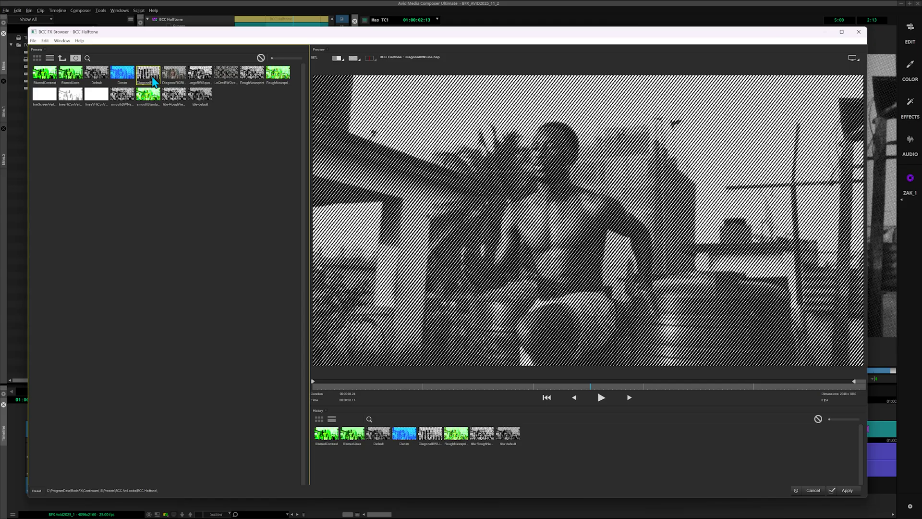
left_click(287, 73)
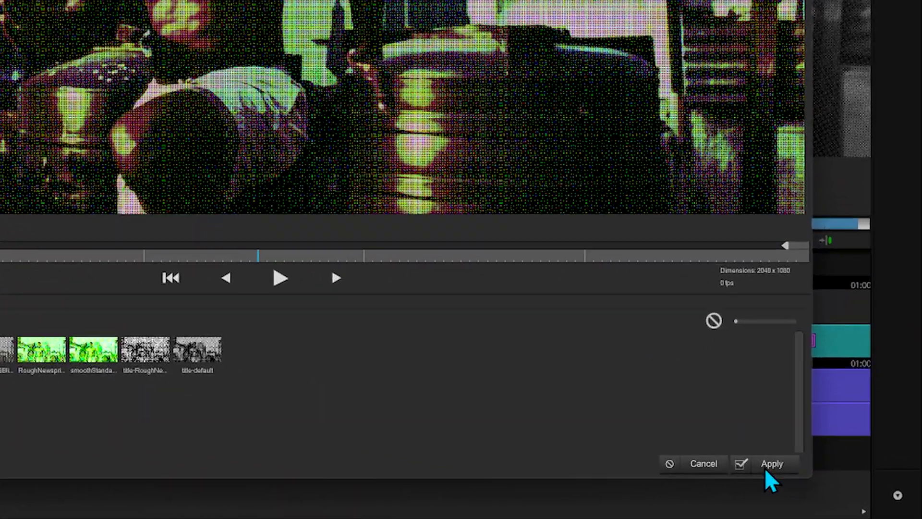
left_click(850, 489)
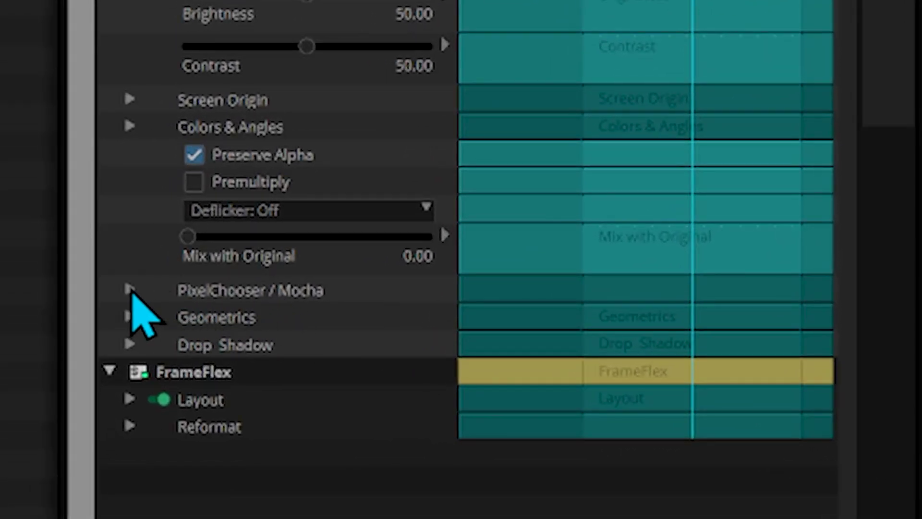
- Set PixelChooser to On with the mask preset left at None, and launch Mocha Mask / Track
left_click(130, 290)
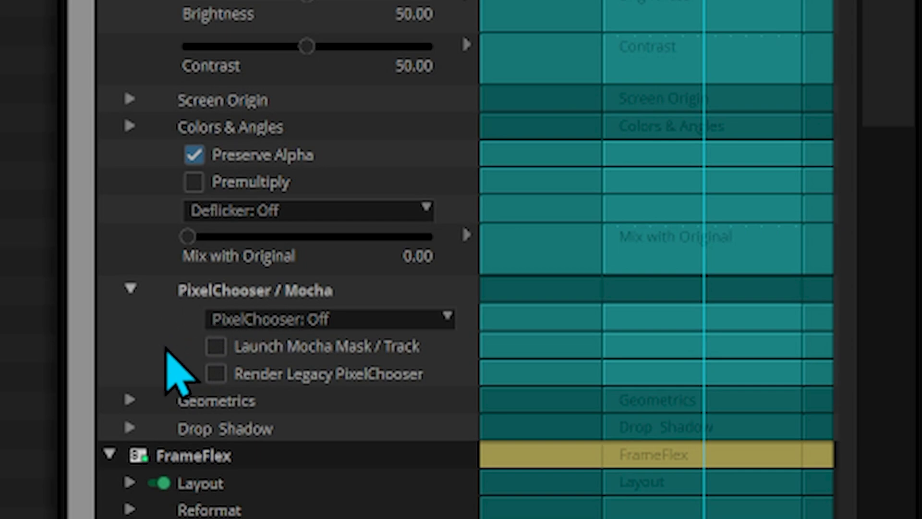
left_click(398, 319)
left_click(401, 350)
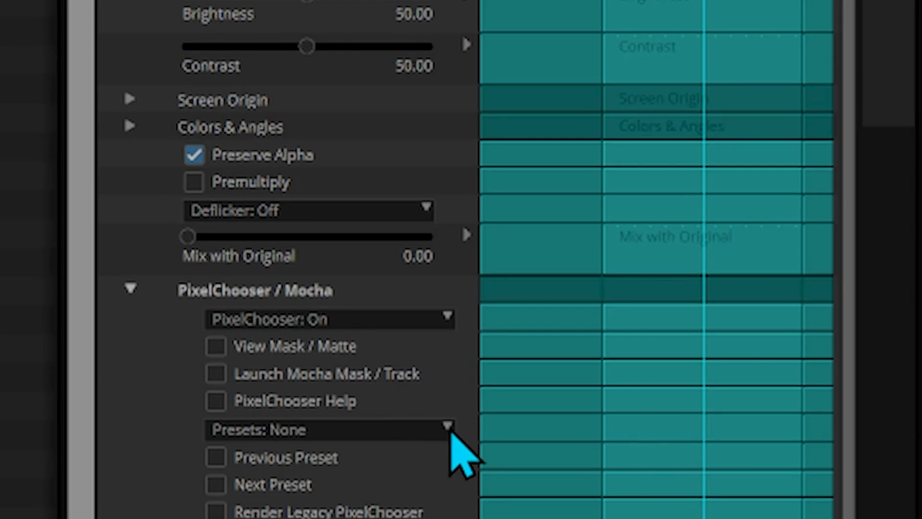
left_click(448, 427)
left_click(135, 360)
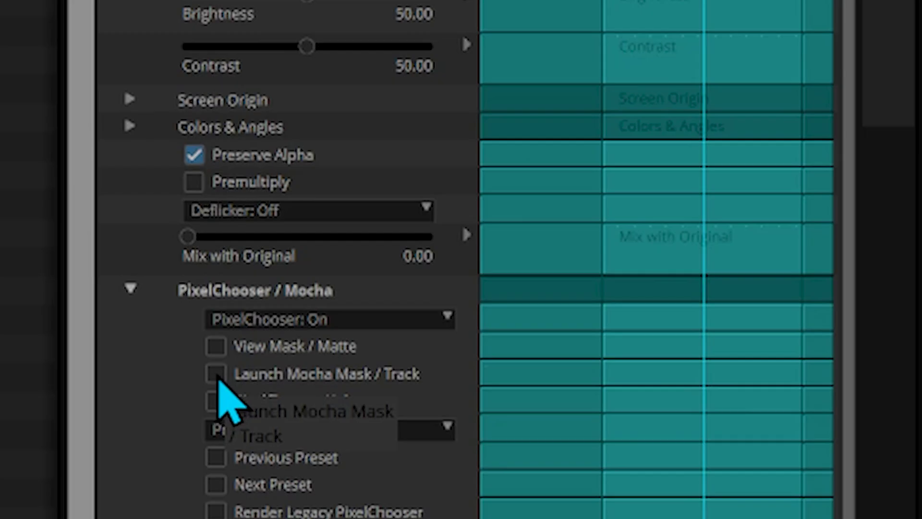
left_click(217, 374)
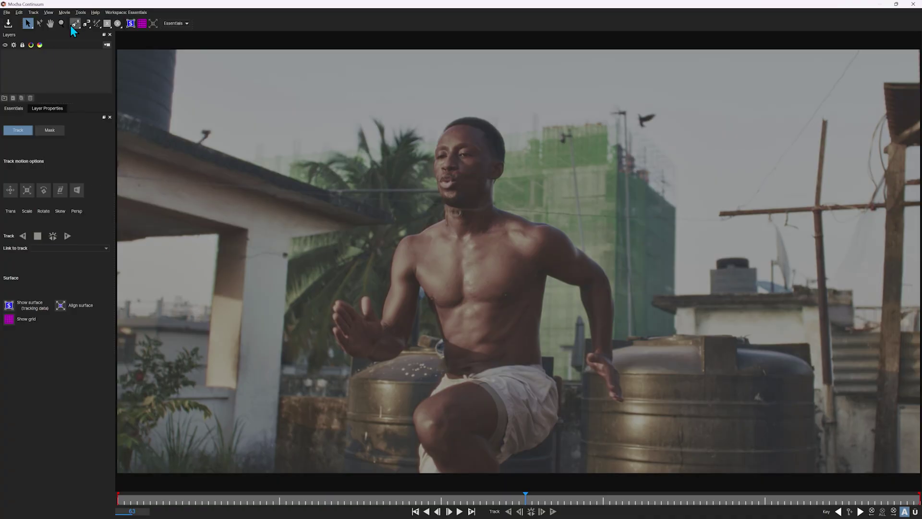
- Place a couple of X-spline points on the man's face
left_click(75, 24)
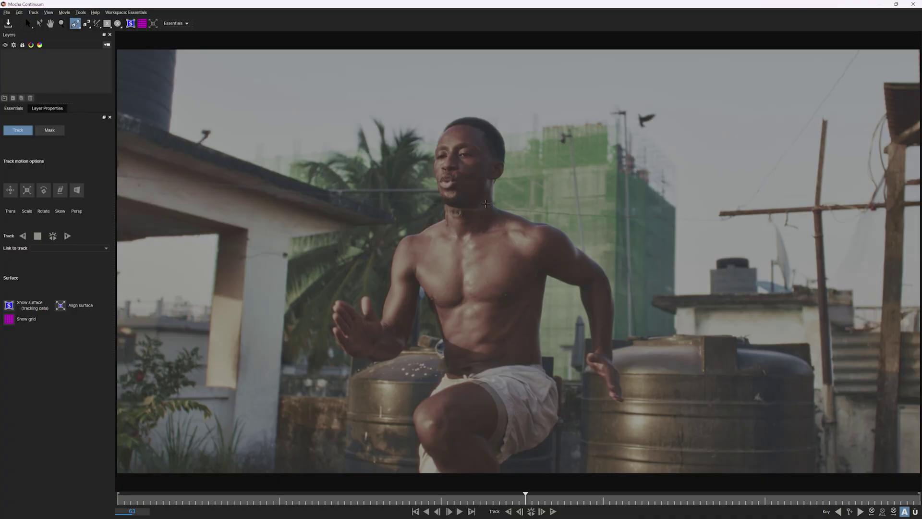
left_click(444, 202)
left_click(434, 178)
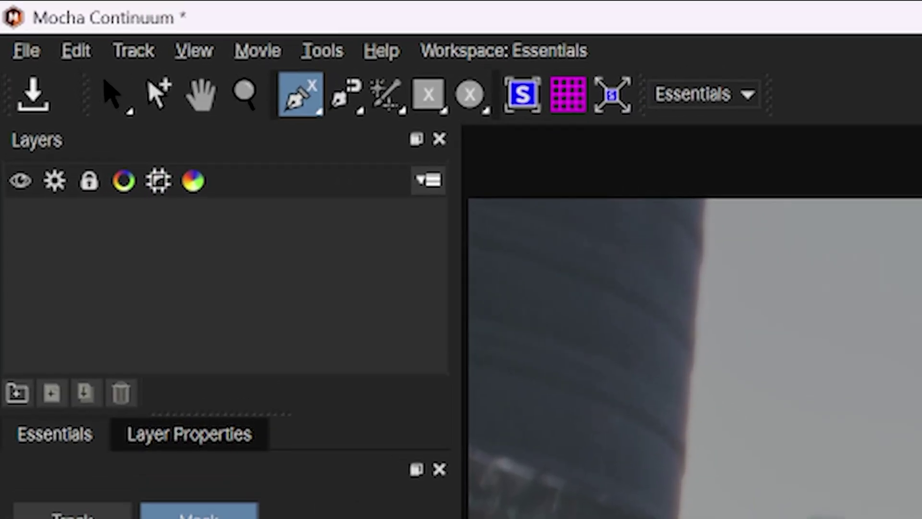
- Generate a Matte Assist ML object matte from the man's head and leg, then convert it to a spline layer
left_click(390, 100)
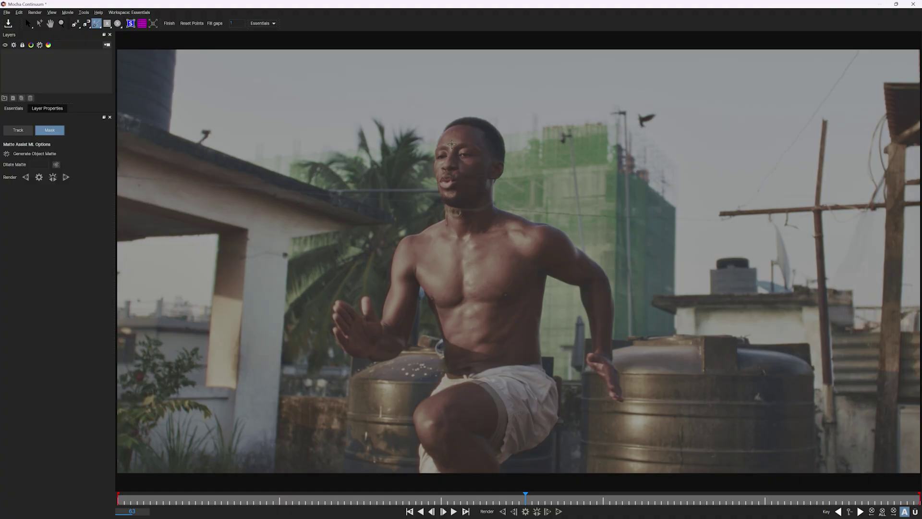
left_click(453, 144)
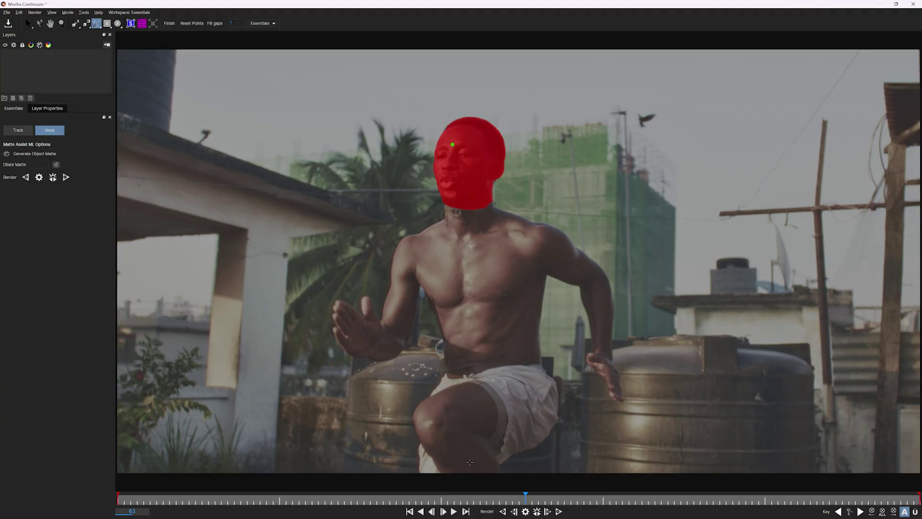
left_click(467, 462)
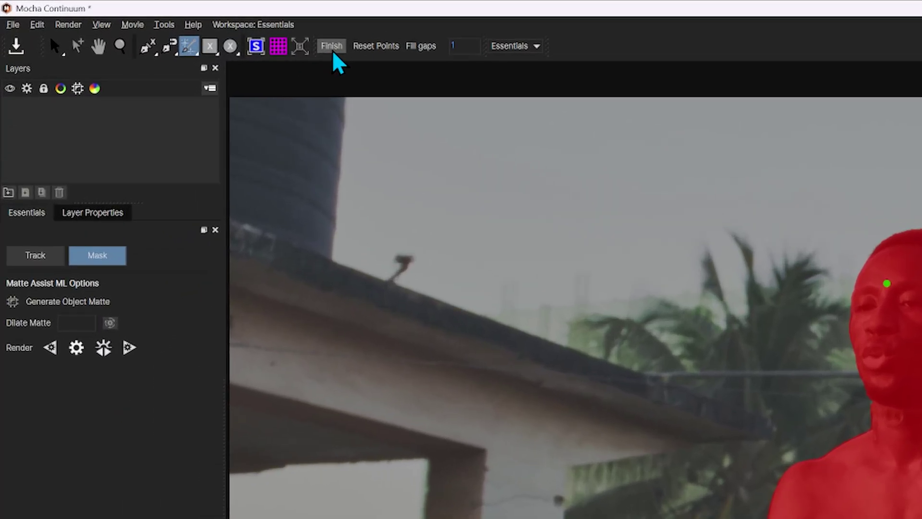
left_click(169, 23)
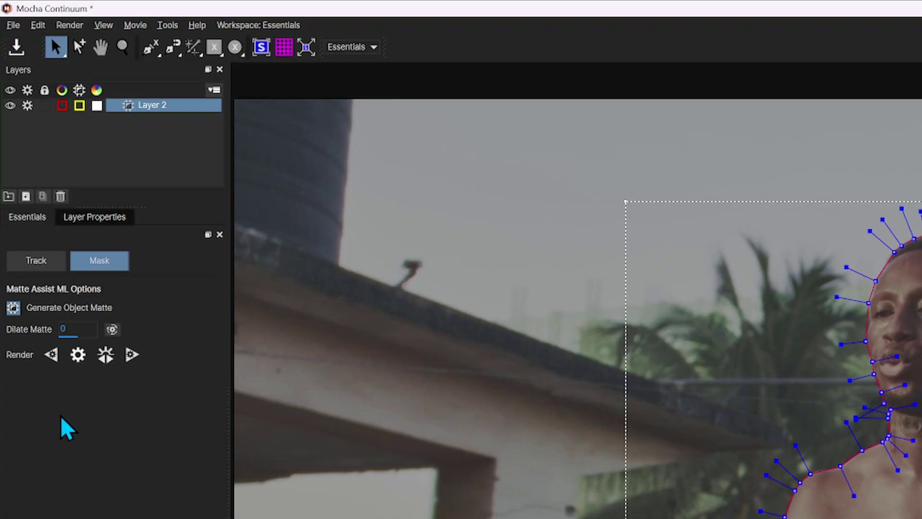
- Render the body matte forwards and backwards, then save and exit back to Avid
left_click(105, 356)
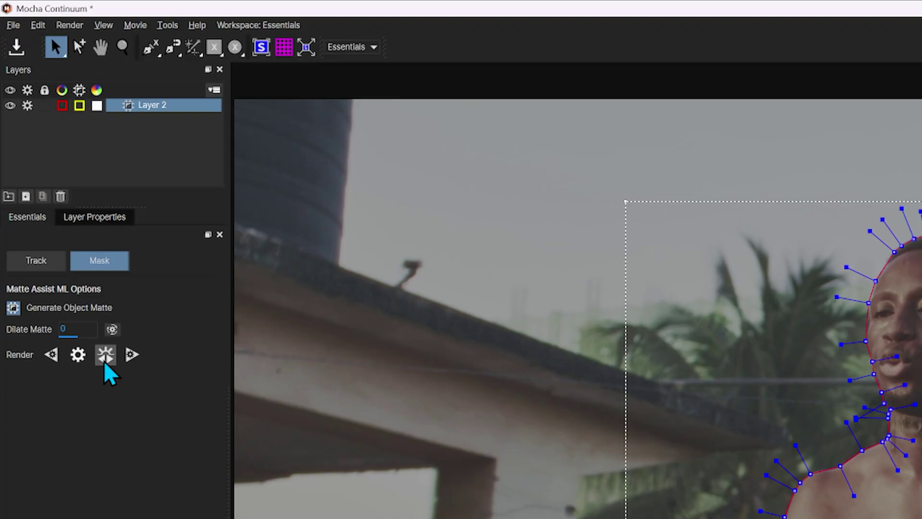
left_click(106, 356)
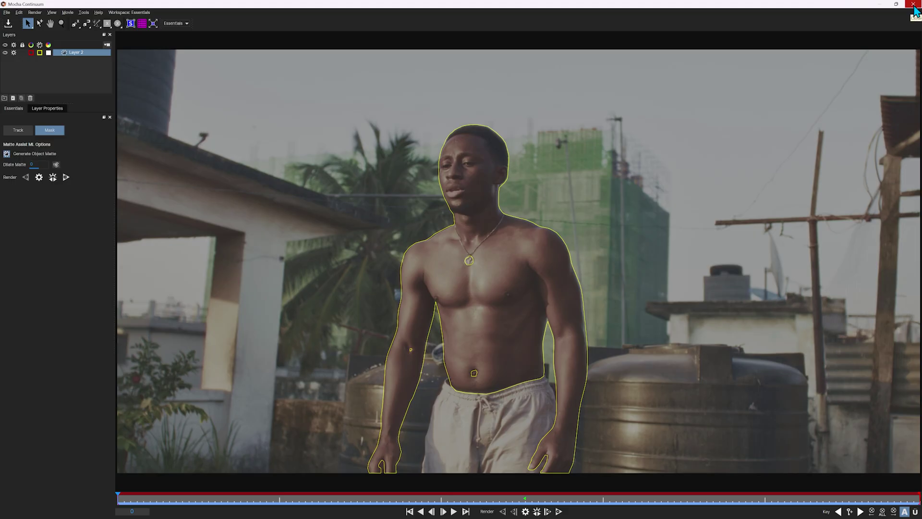
left_click(914, 4)
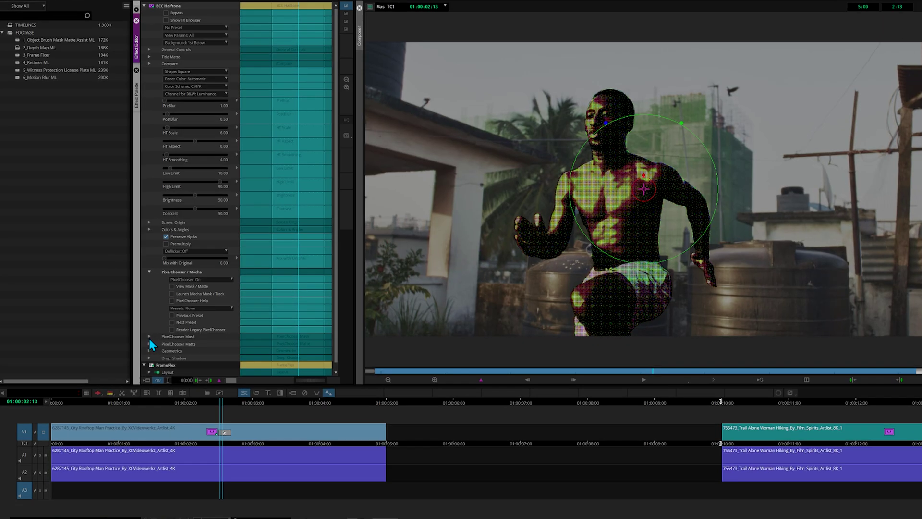
- Tick Invert Mask under PixelChooser Mask so the halftone hits only the background
left_click(153, 337)
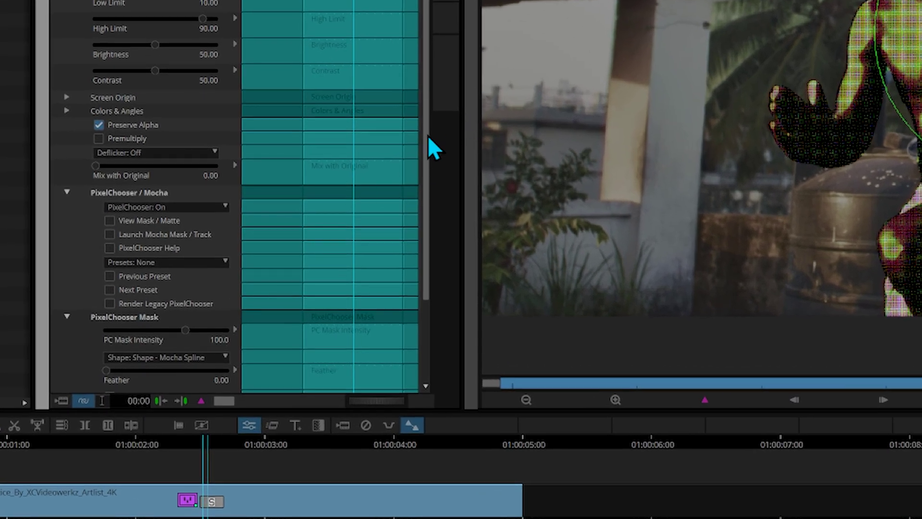
left_click_drag(428, 136, 428, 226)
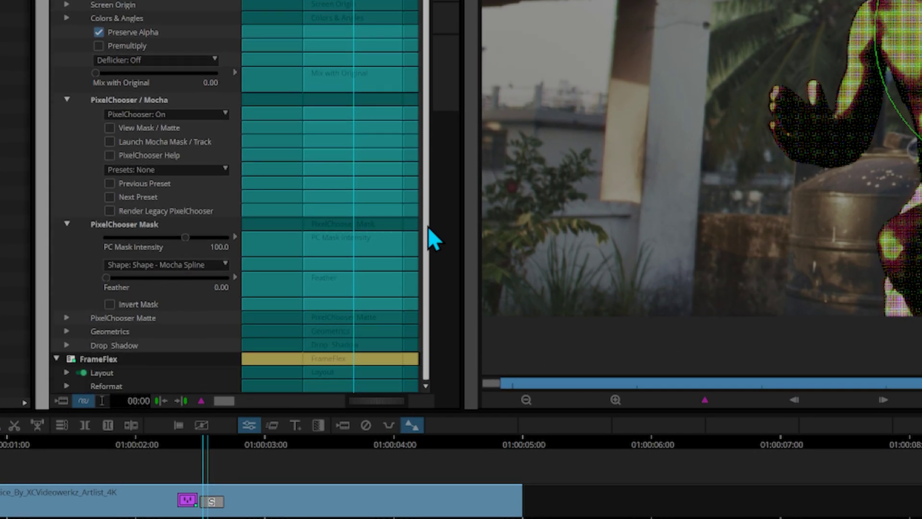
left_click(109, 305)
right_click(255, 429)
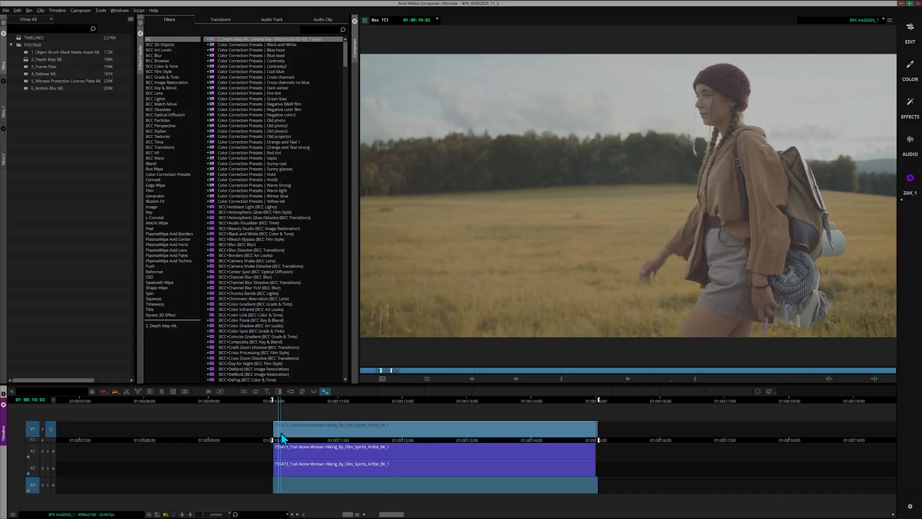
- Move the position indicator onto the Trail Alone Woman Hiking clip
left_click_drag(281, 434, 399, 446)
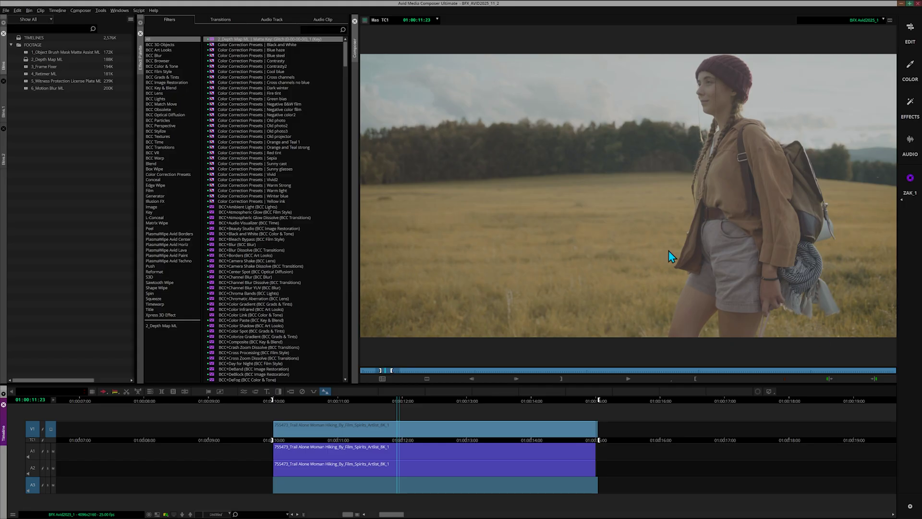
- Apply BCC+Color Gradient from BCC Grads & Tints to the hiker clip
left_click(163, 77)
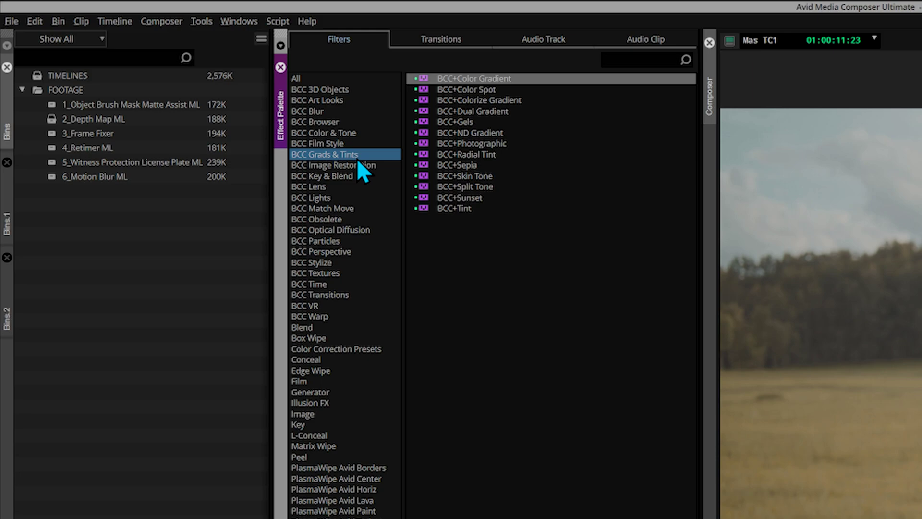
left_click_drag(447, 79, 715, 405)
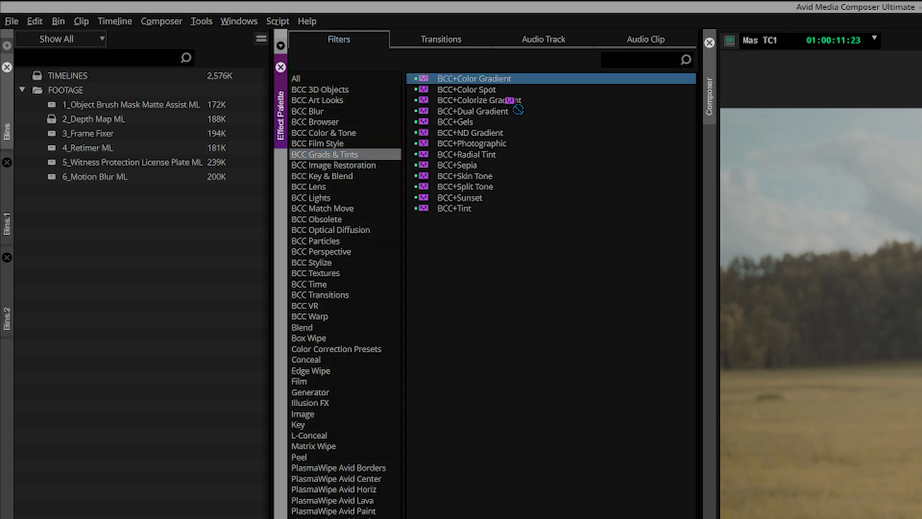
left_click_drag(516, 107, 404, 433)
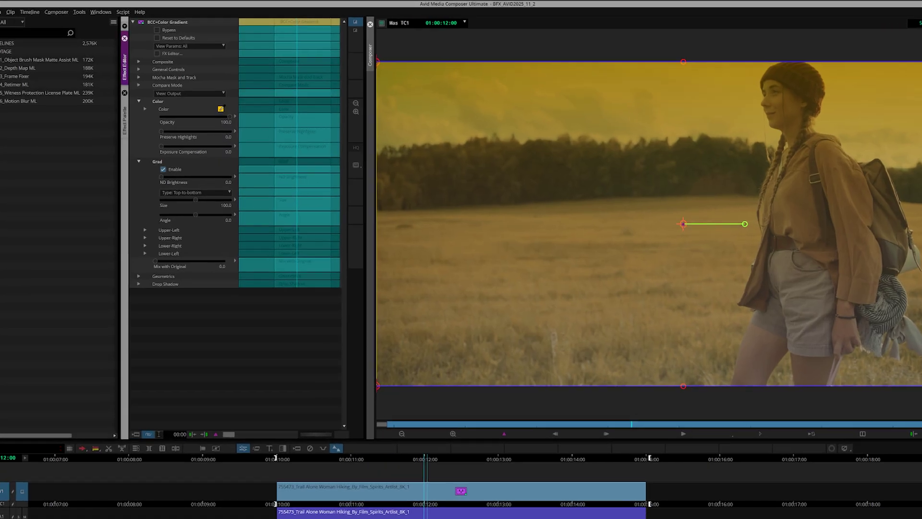
- Set the gradient colour to dark green and rotate its angle to about 178°
left_click(224, 96)
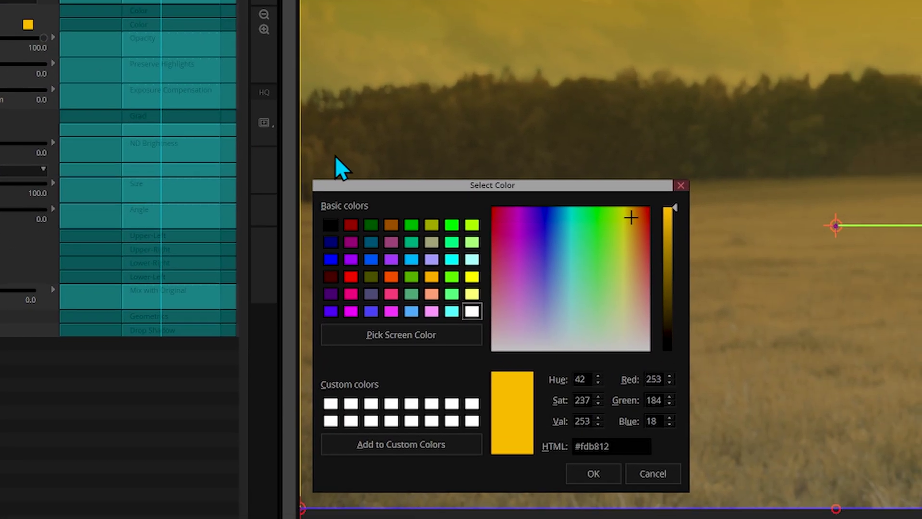
left_click(514, 365)
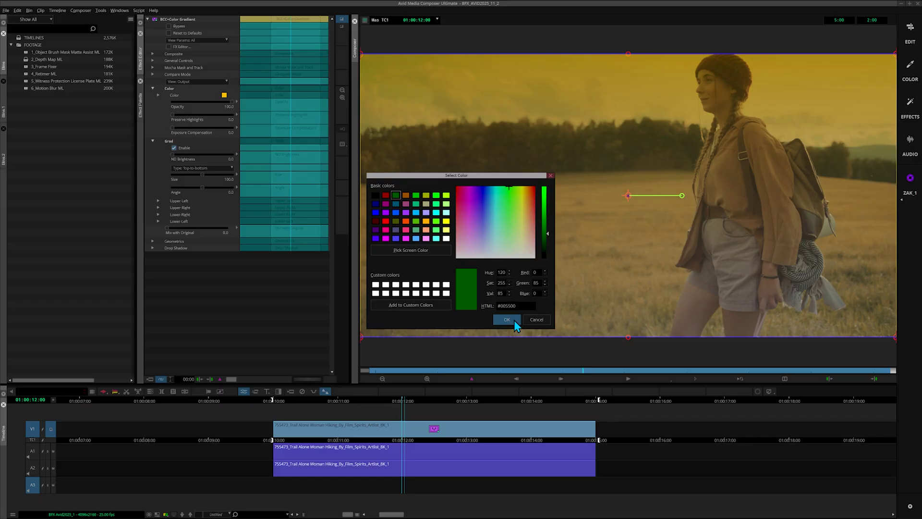
left_click(592, 472)
left_click_drag(682, 198, 626, 183)
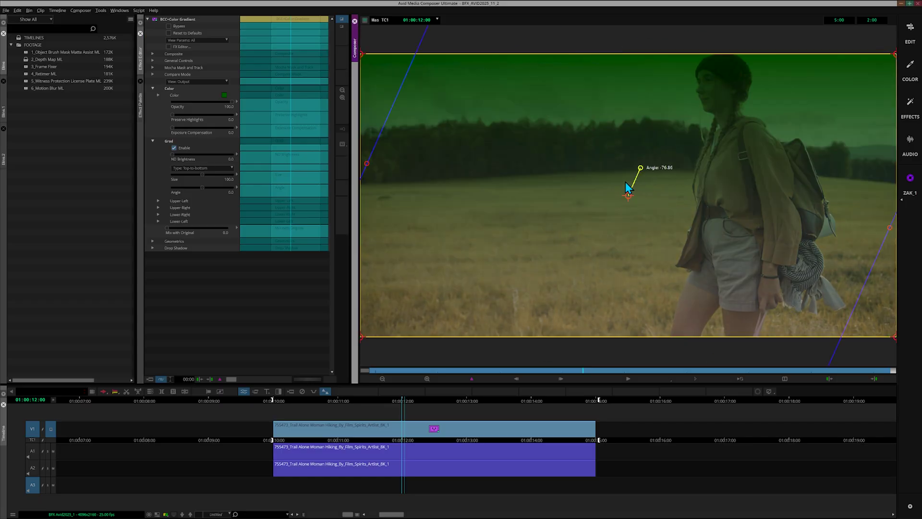
left_click_drag(577, 204, 575, 215)
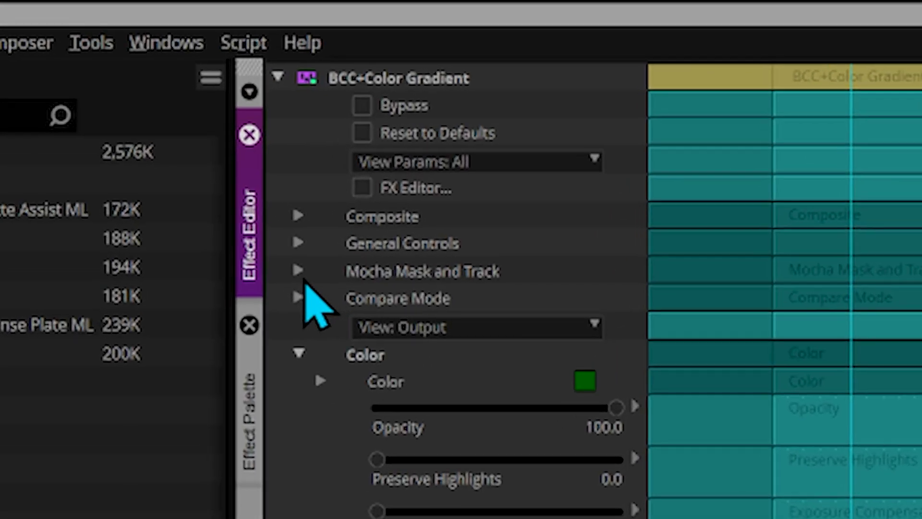
- Expand the Color Gradient's Mocha Mask and Track settings and launch Mocha on the hiker clip
left_click(297, 271)
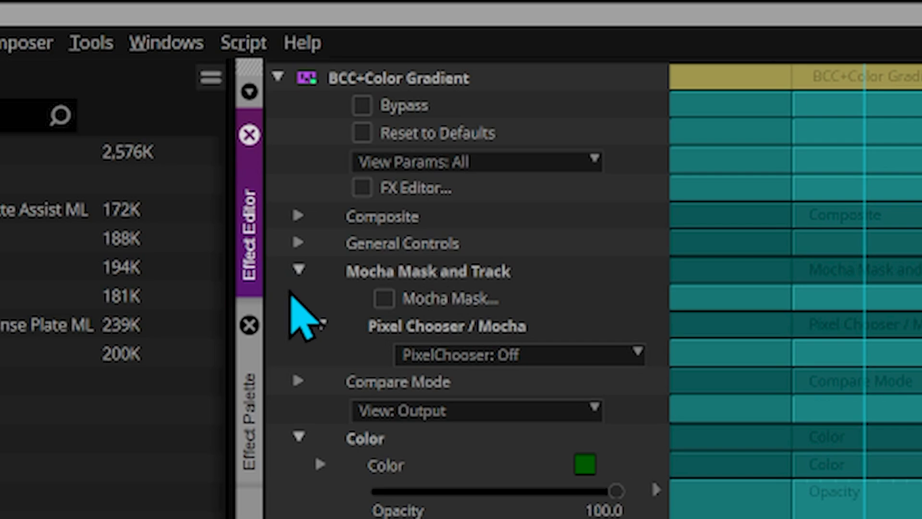
left_click(385, 299)
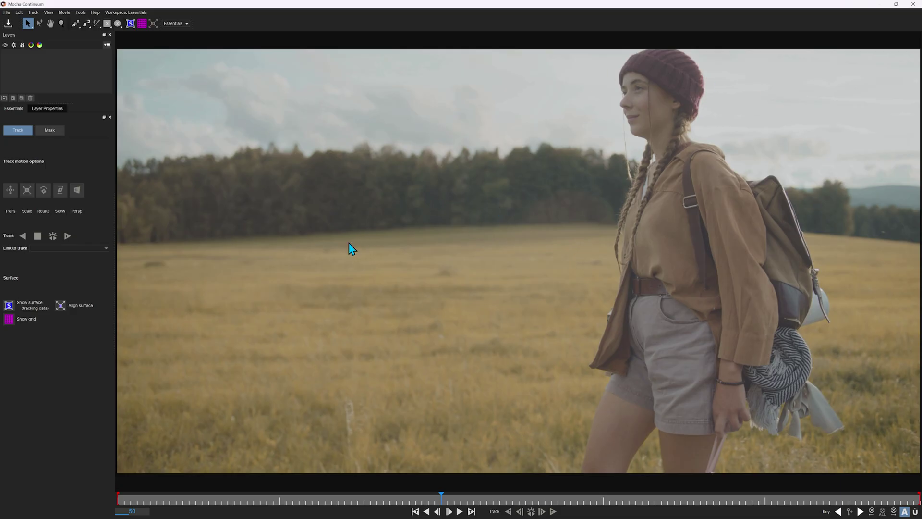
- Build a Matte Assist ML object matte by marking the hiker's hat, then her lower body
left_click(97, 28)
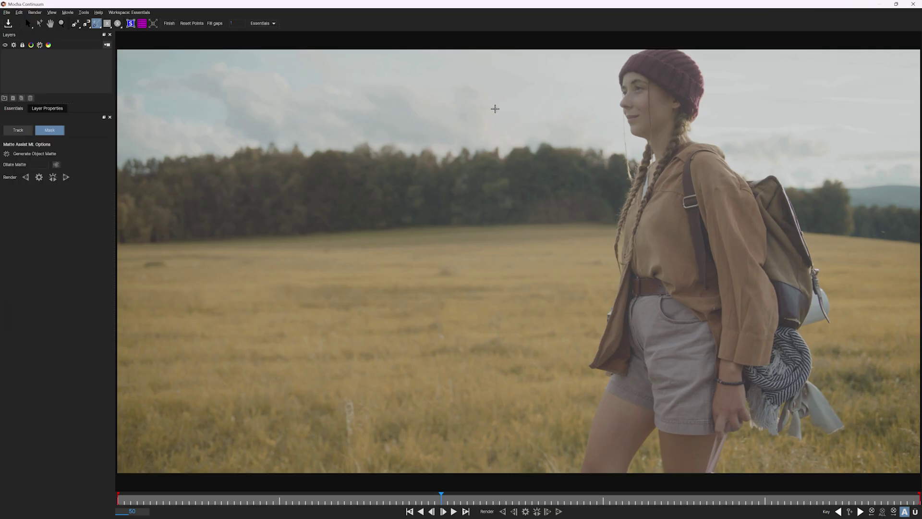
left_click(630, 80)
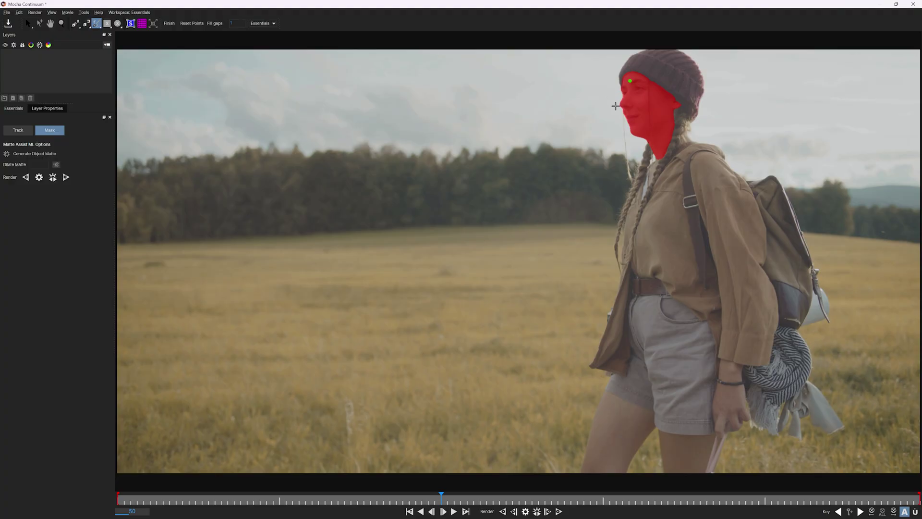
left_click(603, 469)
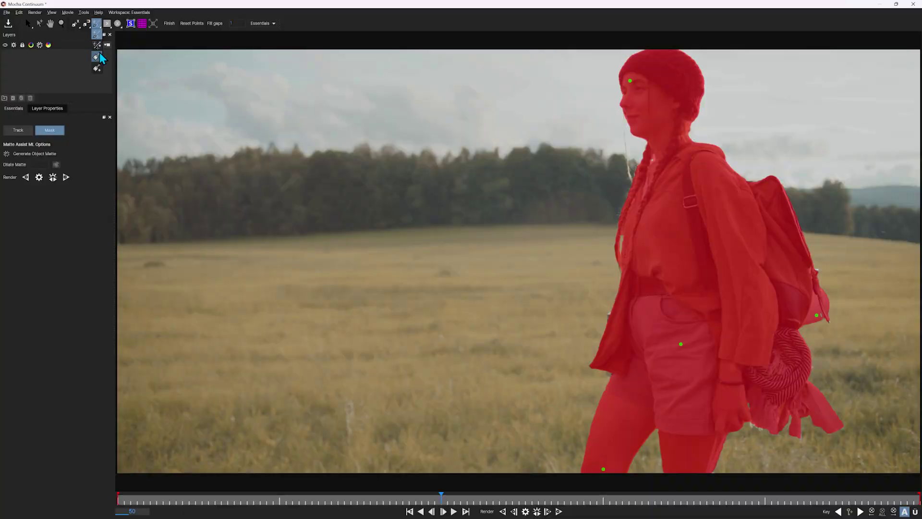
left_click(95, 22)
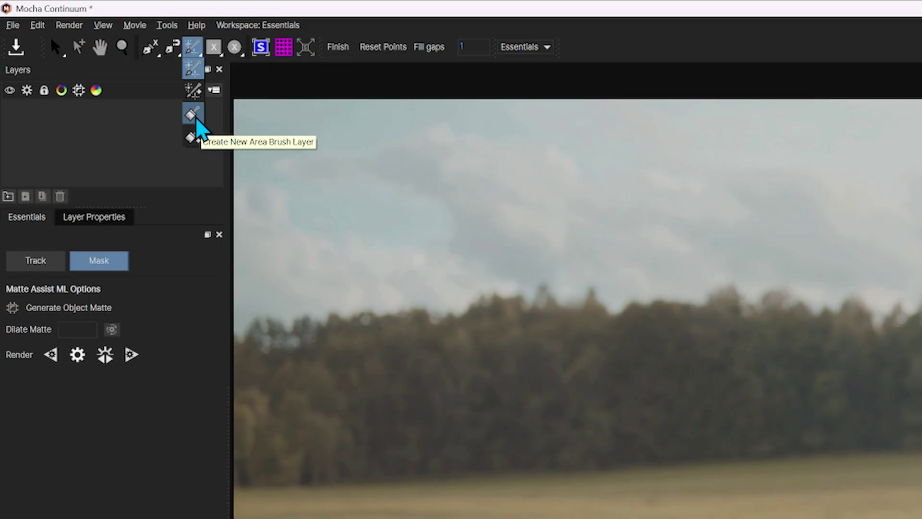
- Select the Area Brush, zoom in on the hiker's hip, and set the brush radius to 44
left_click(197, 129)
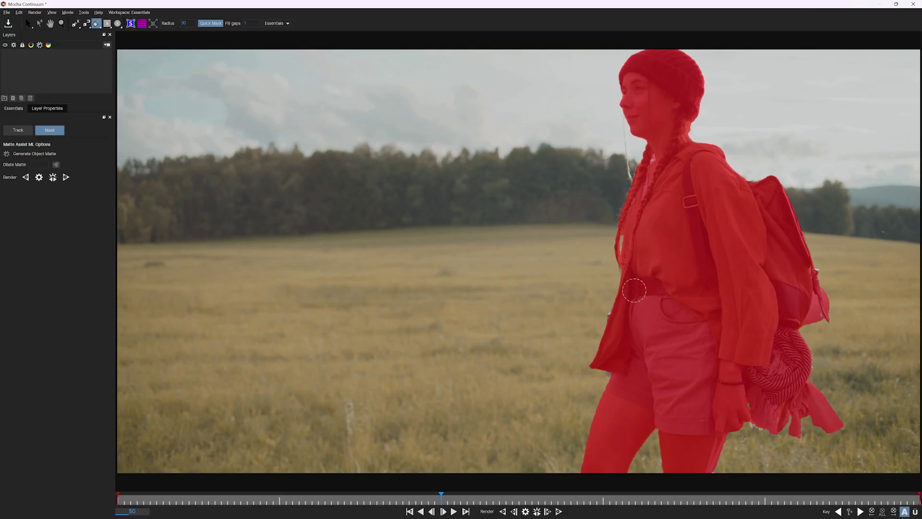
key("x")
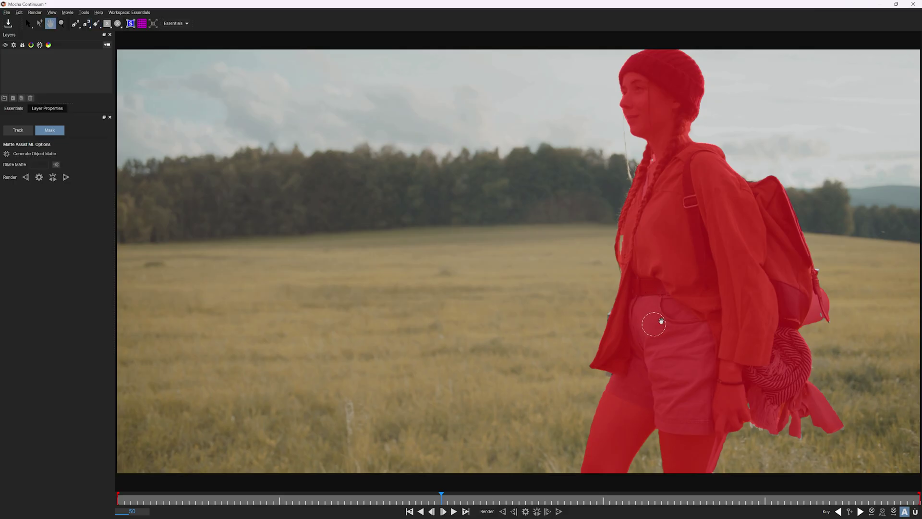
mouse_move(654, 319)
left_mouse_down()
mouse_move(476, 344)
mouse_move(476, 302)
left_mouse_up()
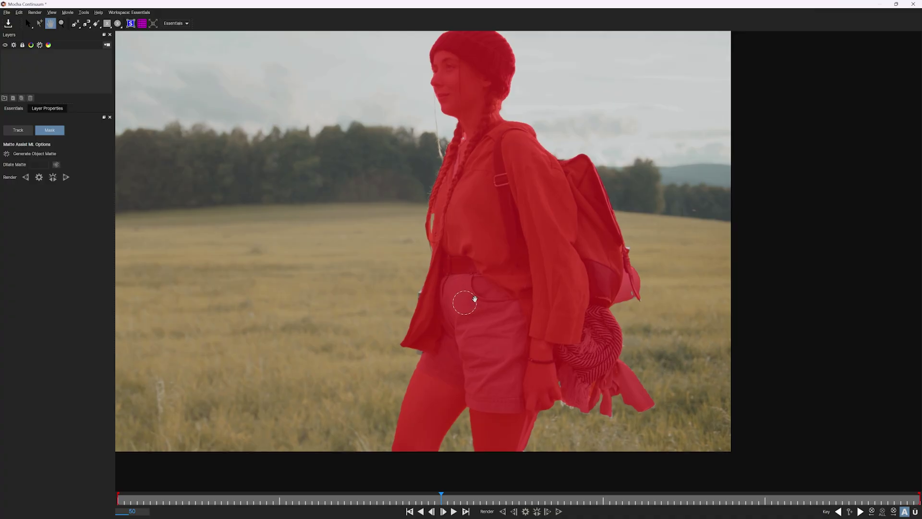
key("z")
left_click(584, 401)
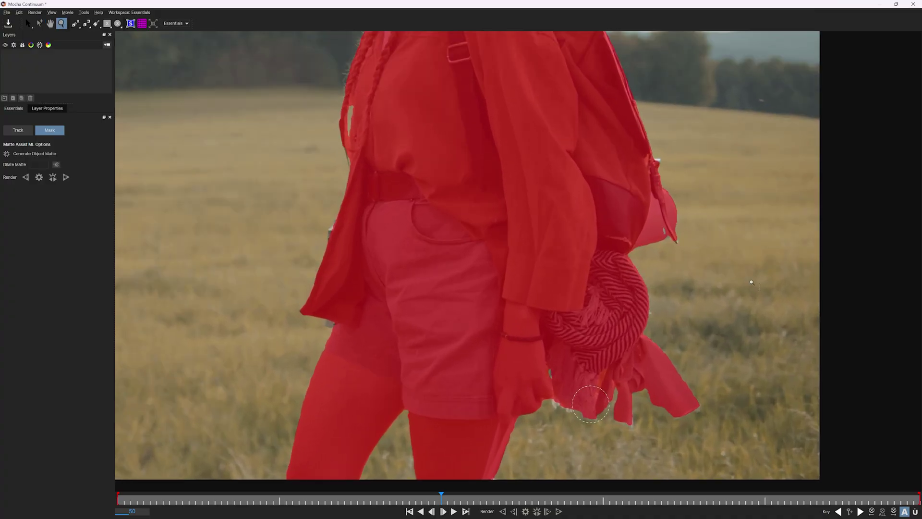
left_click(583, 401)
key("b")
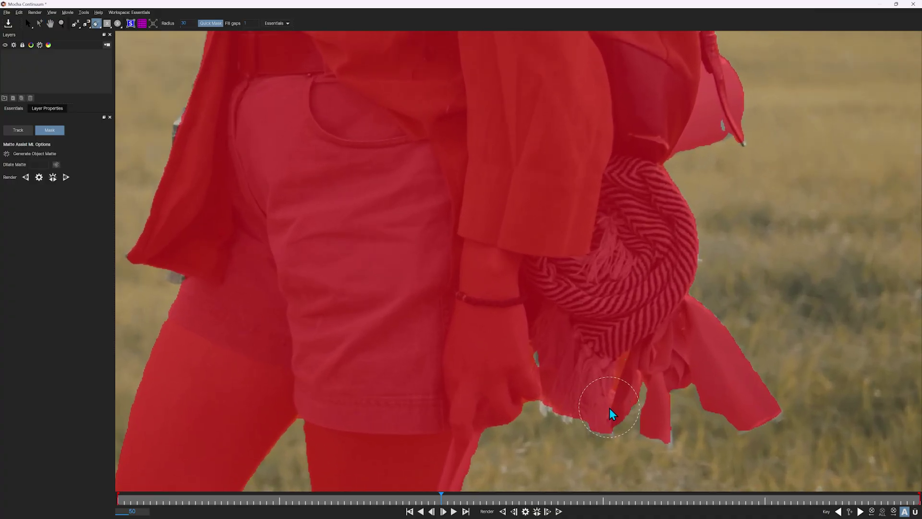
mouse_move(606, 426)
left_mouse_down()
mouse_move(611, 418)
mouse_move(568, 457)
mouse_move(591, 432)
mouse_move(613, 428)
mouse_move(774, 414)
left_mouse_up()
scroll(723, 143, "up", 10)
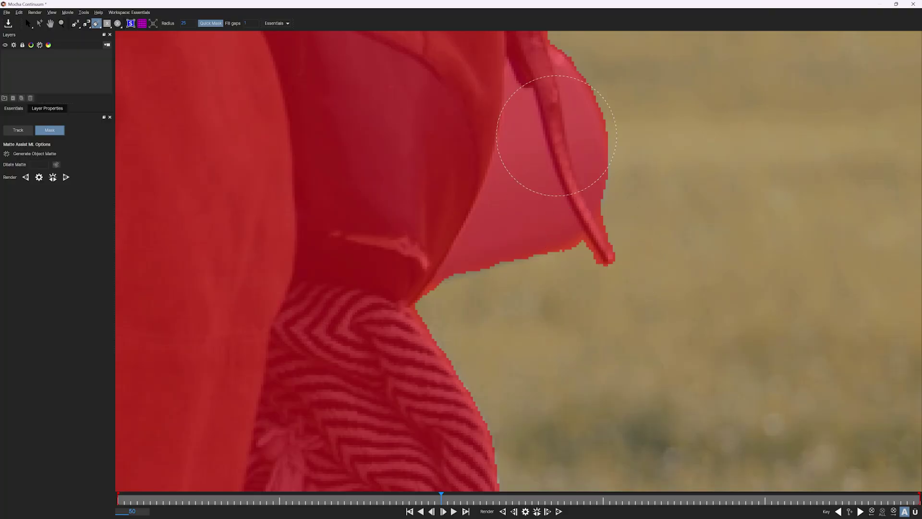
scroll(542, 170, "down", 10)
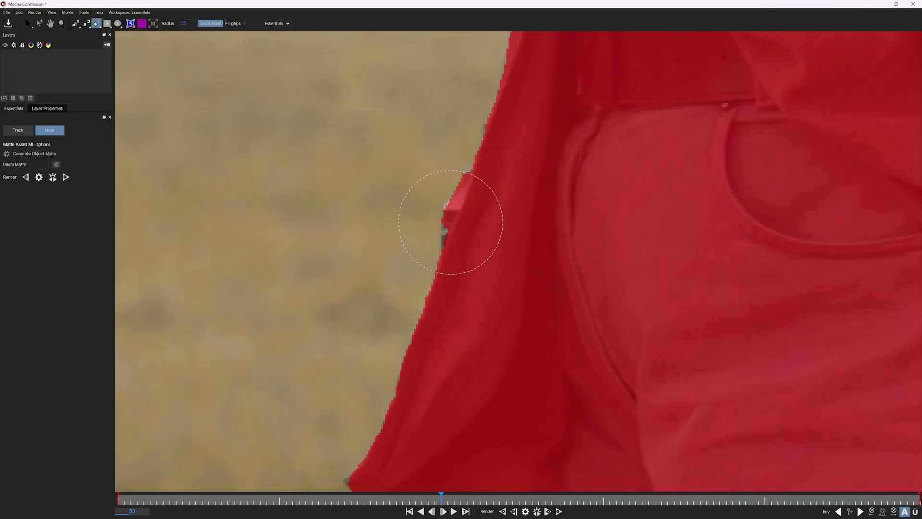
- Erase the stray matte stroke above her shoulder and recentre the whole hiker in view
key("z")
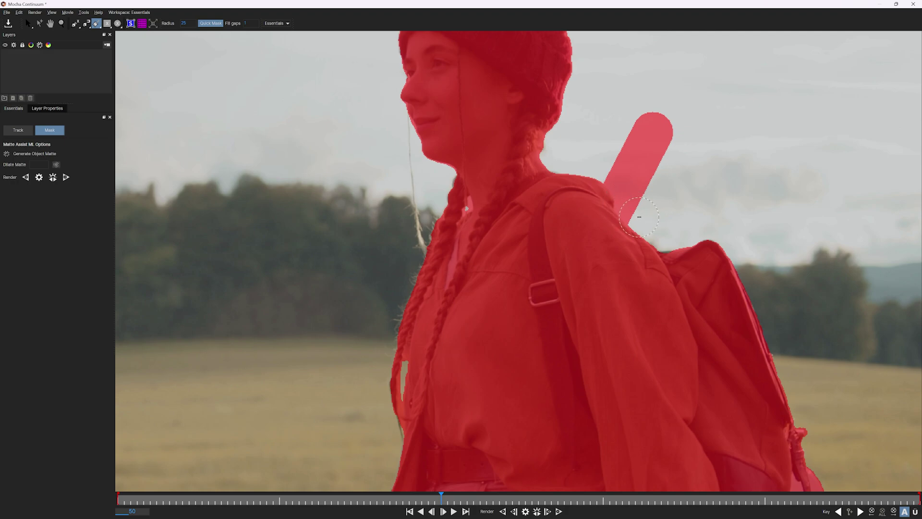
mouse_move(640, 221)
left_mouse_down()
mouse_move(614, 187)
mouse_move(647, 184)
mouse_move(646, 131)
left_mouse_up()
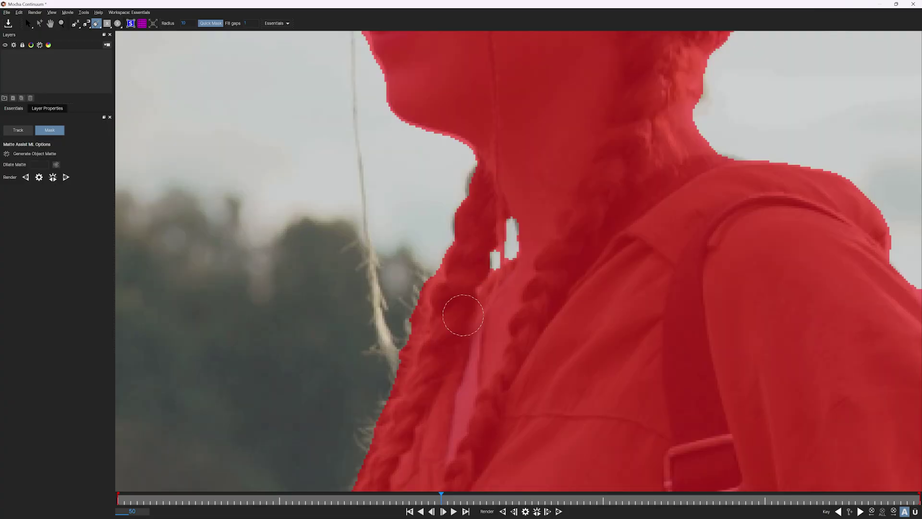
scroll(634, 274, "down", 5)
key("x")
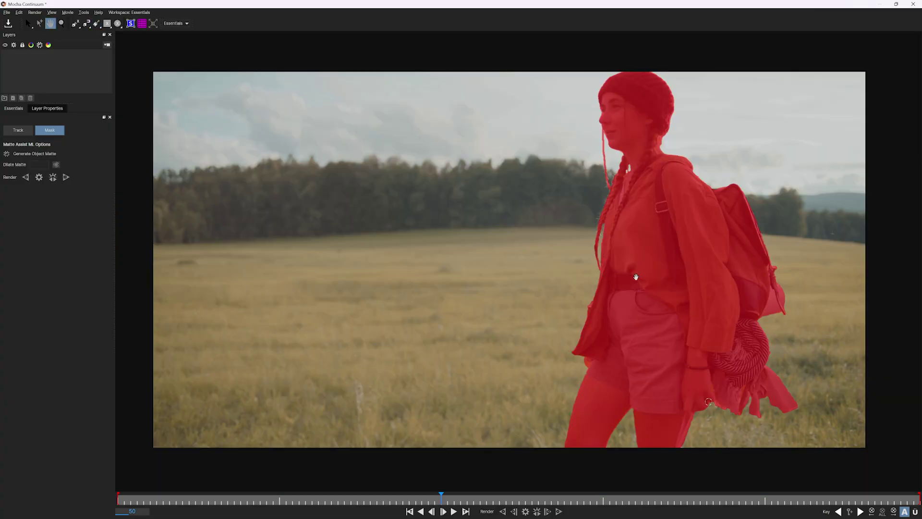
scroll(530, 317, "down", 1)
scroll(531, 317, "up", 1)
left_click_drag(531, 317, 644, 268)
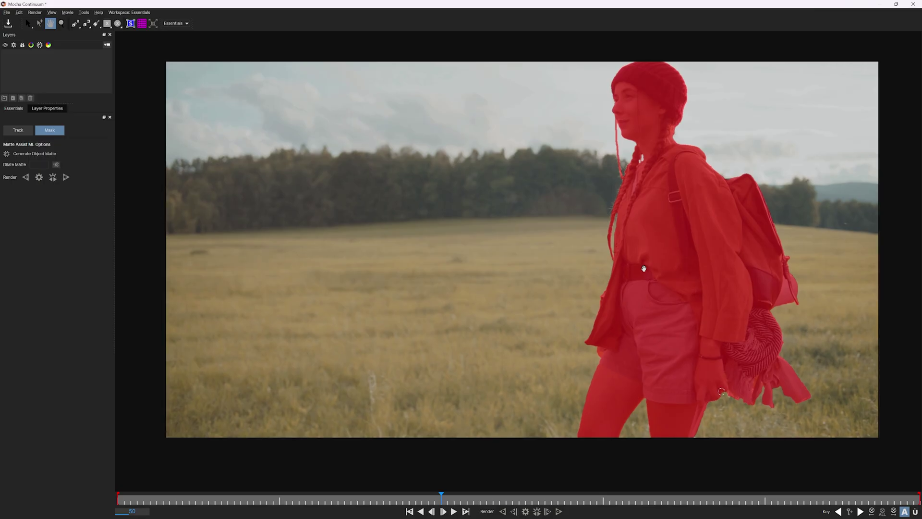
key("b")
scroll(611, 302, "up", 2)
scroll(606, 327, "down", 1)
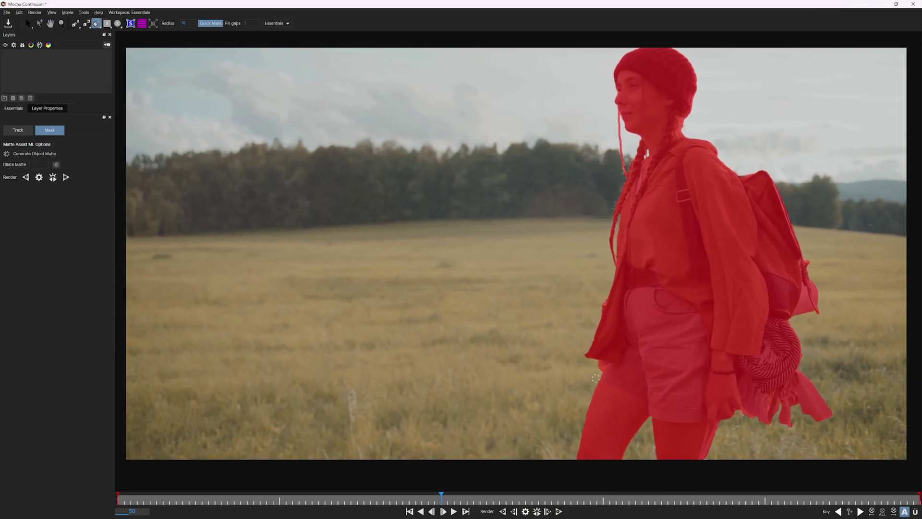
left_click_drag(96, 25, 99, 48)
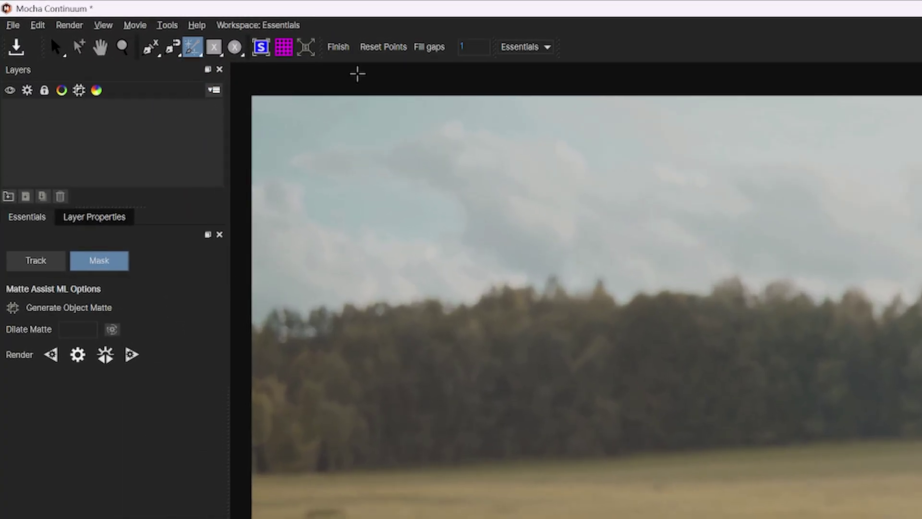
- Finish the hiker selection as Layer 1, render its object matte through the clip, and return to Avid
left_click(55, 47)
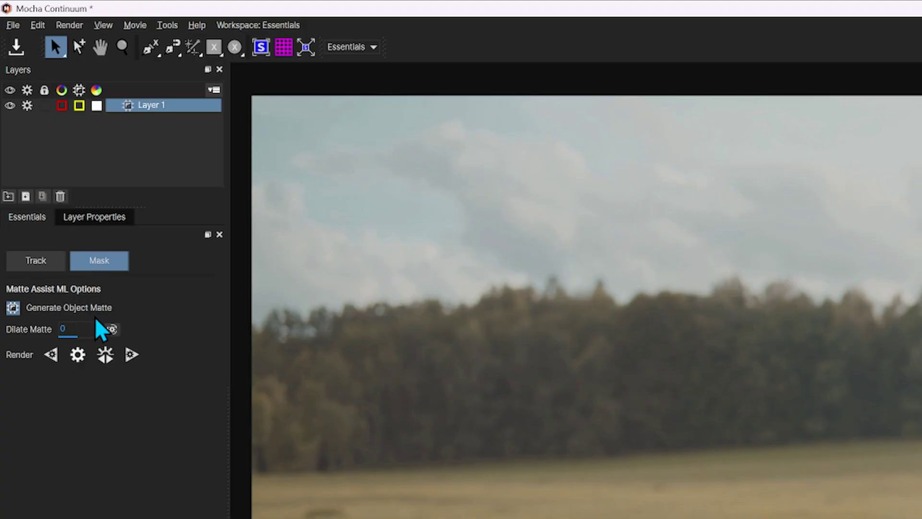
left_click(105, 354)
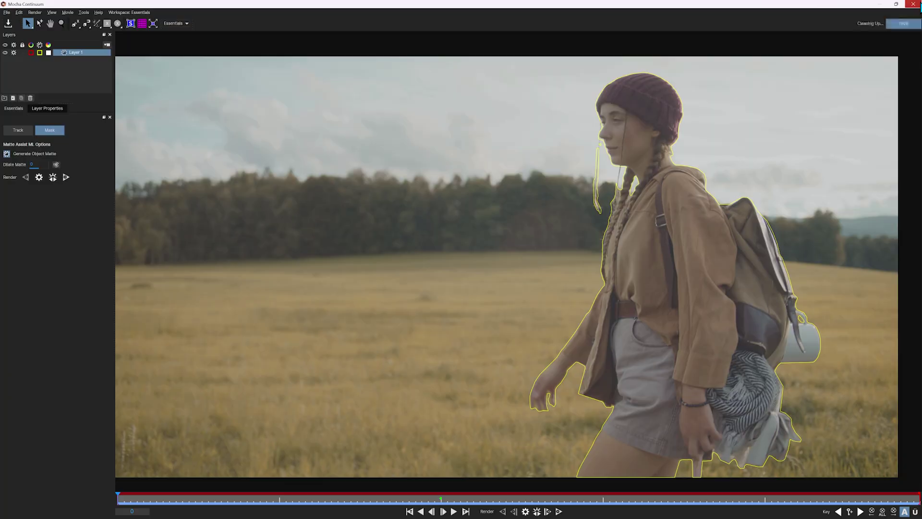
left_click(914, 3)
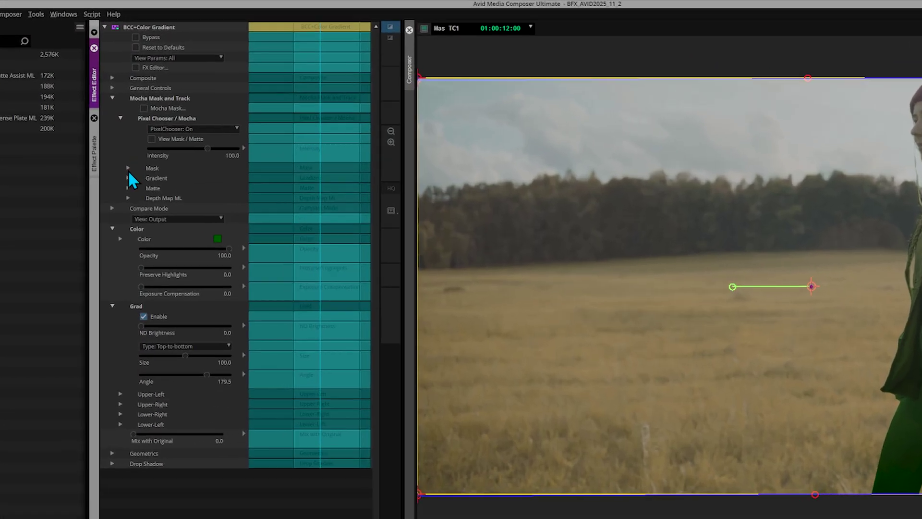
left_click(128, 169)
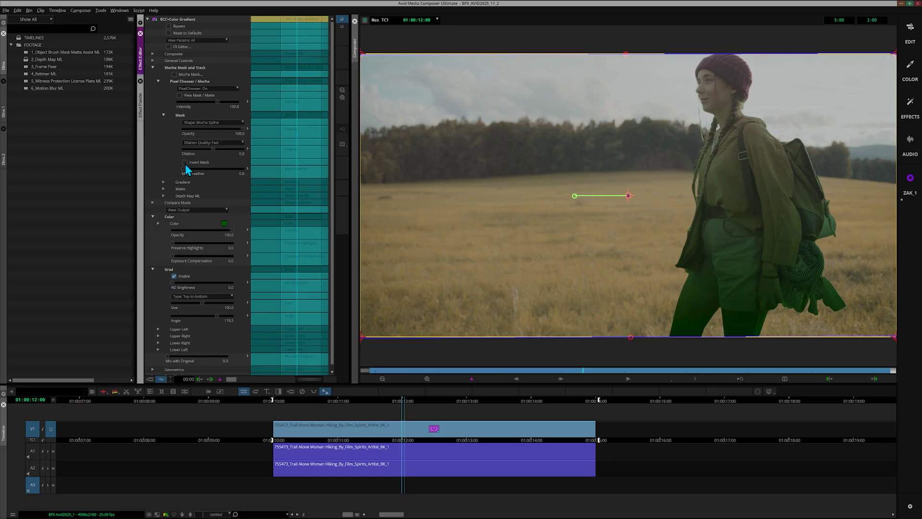
- Invert the Mocha mask with Dilation -4.9 and Mask Feather 2.5
left_click(131, 322)
left_click_drag(213, 149, 209, 149)
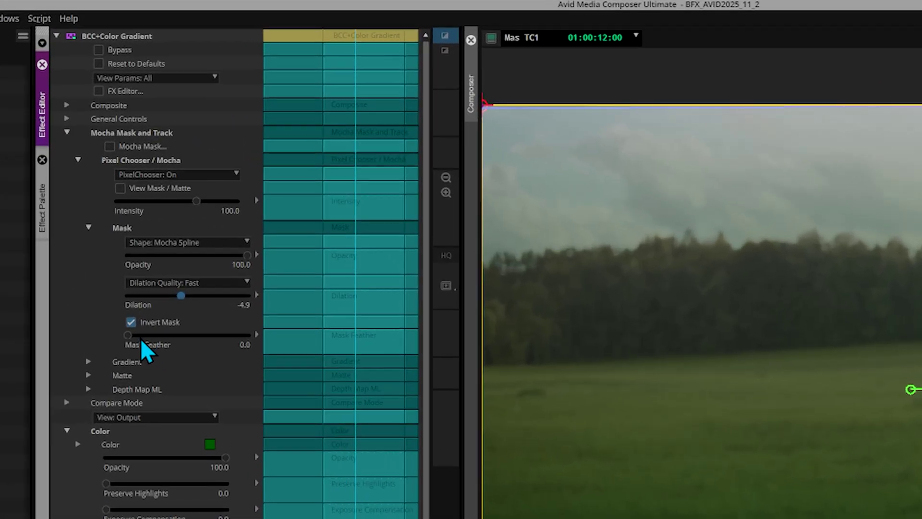
left_click(128, 335)
left_click_drag(133, 336, 134, 336)
- Render the clip using Render In/Out from the timeline's context menu
right_click(417, 428)
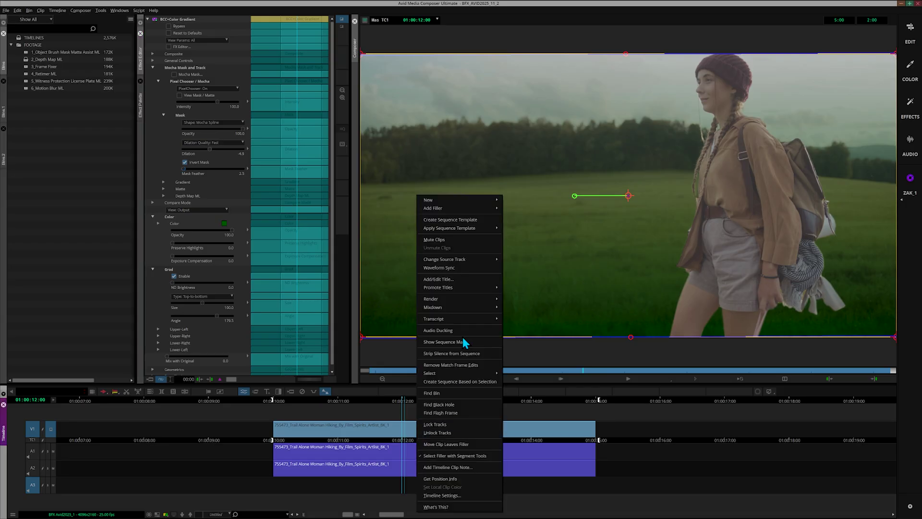
mouse_move(461, 299)
left_click(538, 307)
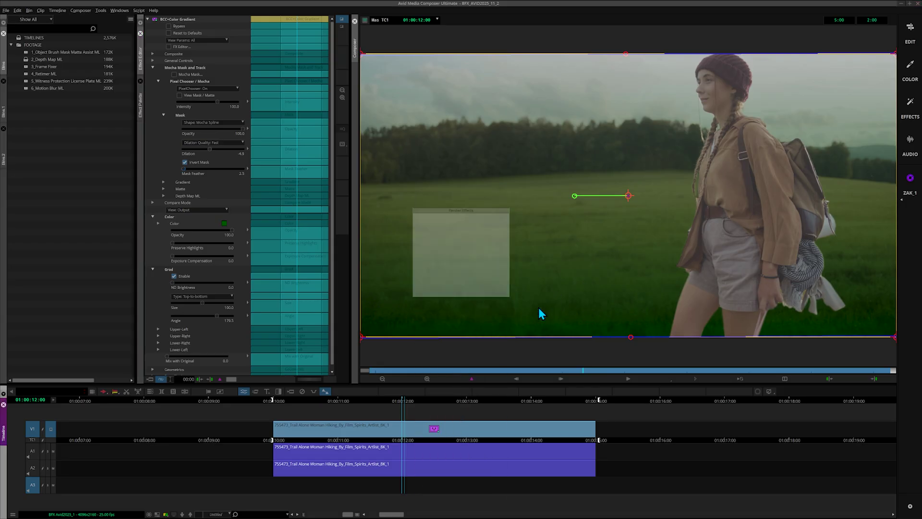